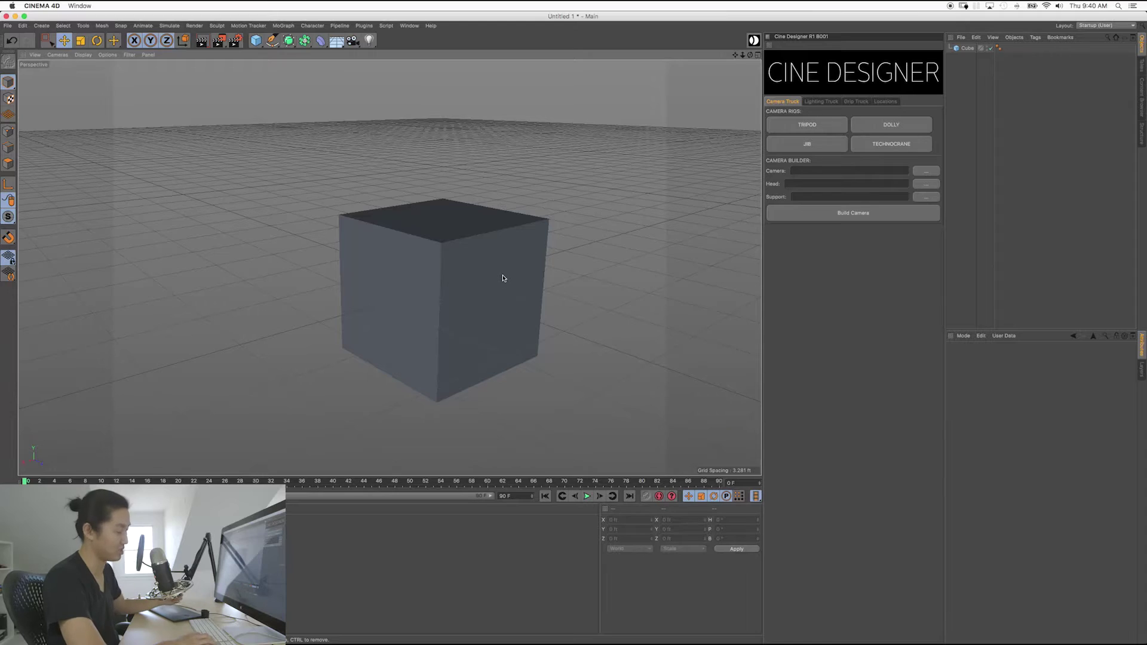
Step: Orbit and pan around the cube, then select it and click away to deselect it
{"action": "mouse_move", "coordinate": [453, 205]}
{"action": "left_mouse_down", "text": "alt"}
{"action": "mouse_move", "coordinate": [436, 205]}
{"action": "mouse_move", "coordinate": [392, 264]}
{"action": "mouse_move", "coordinate": [441, 213]}
{"action": "left_mouse_up", "text": "alt"}
{"action": "middle_click_drag", "start_coordinate": [441, 213], "coordinate": [466, 220], "text": "alt"}
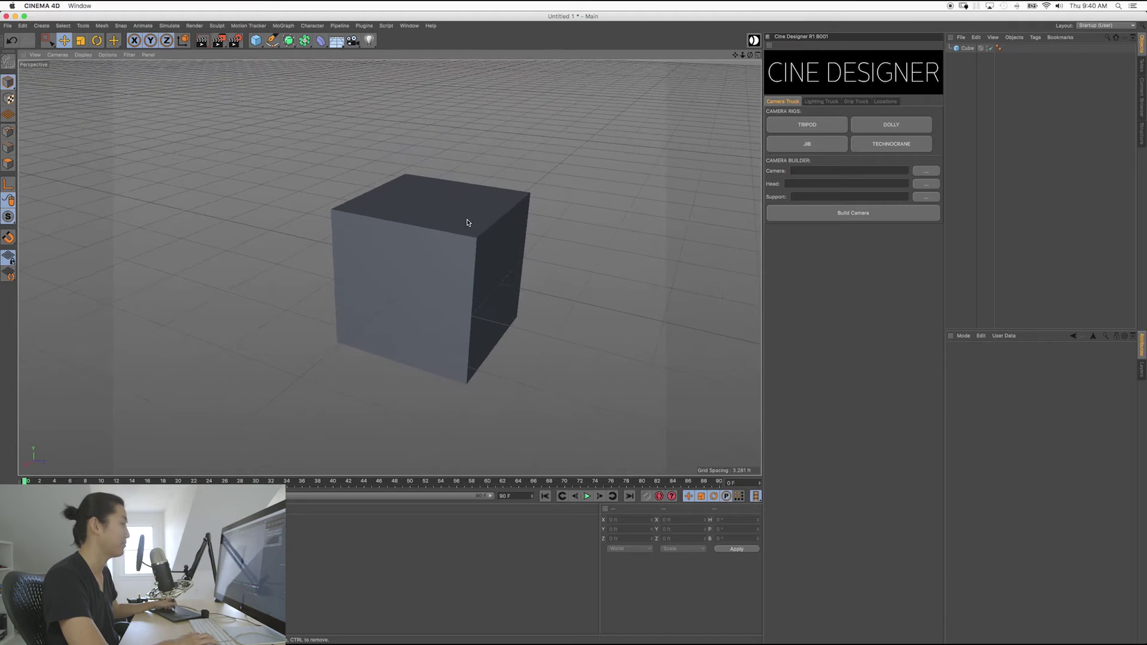
{"action": "left_click", "coordinate": [471, 266]}
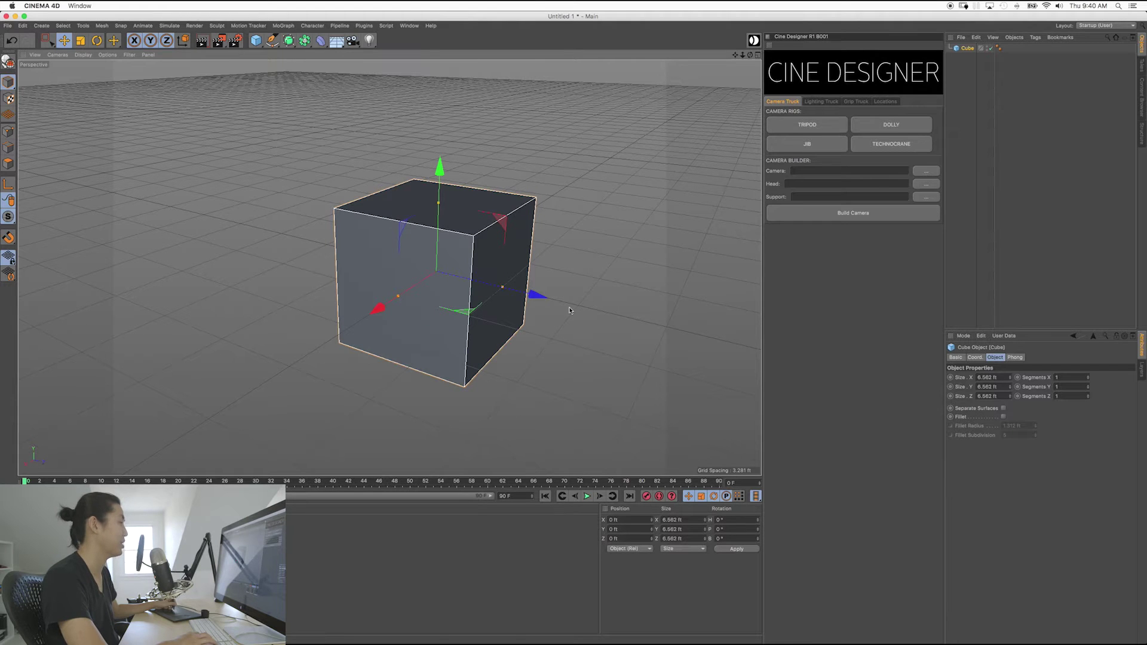
{"action": "left_click", "coordinate": [583, 324]}
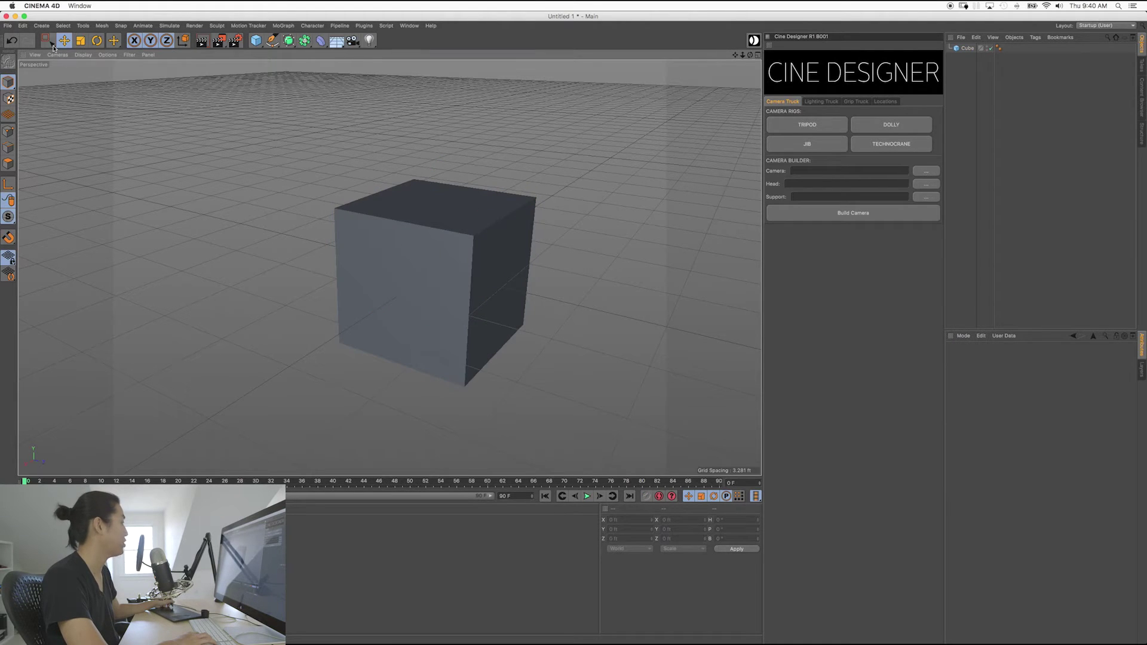
Step: Switch to Rectangle Selection and box-select the cube with a few trial marquees
{"action": "left_click", "coordinate": [47, 41]}
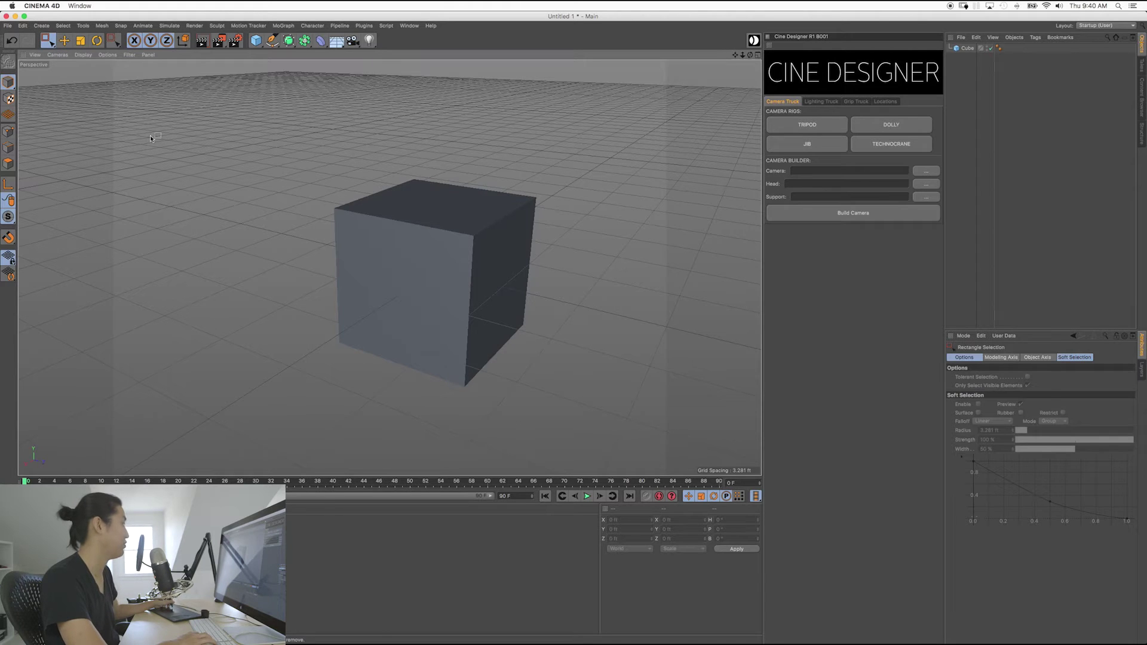
{"action": "left_click_drag", "start_coordinate": [172, 144], "coordinate": [633, 419]}
{"action": "left_click_drag", "start_coordinate": [208, 123], "coordinate": [648, 417]}
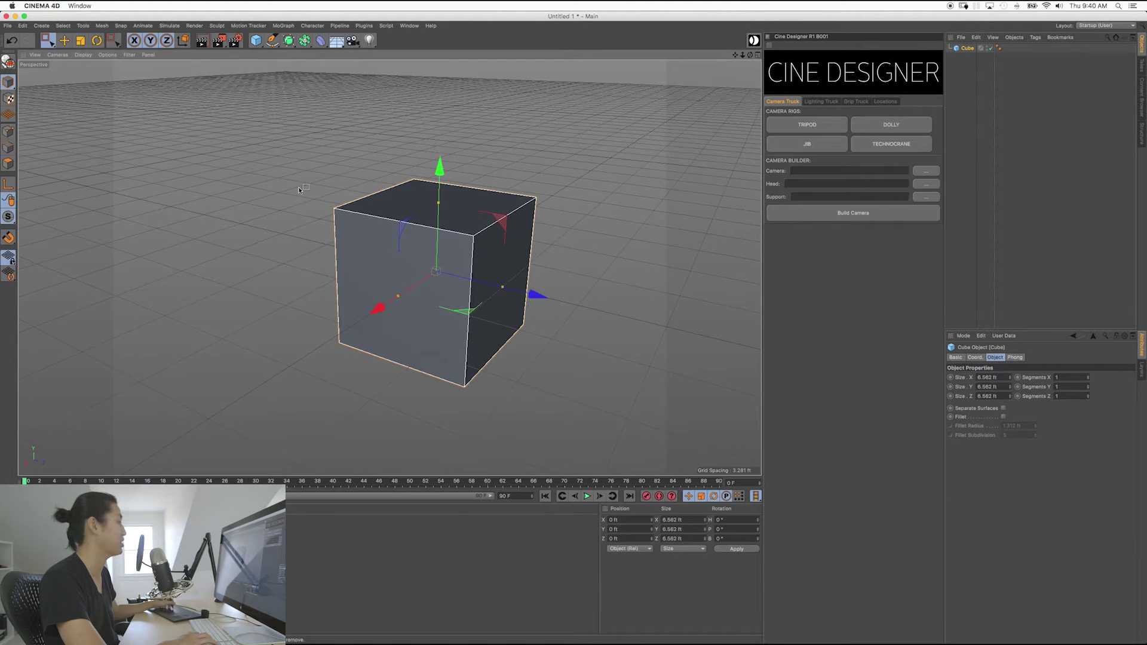
{"action": "left_click", "coordinate": [594, 322]}
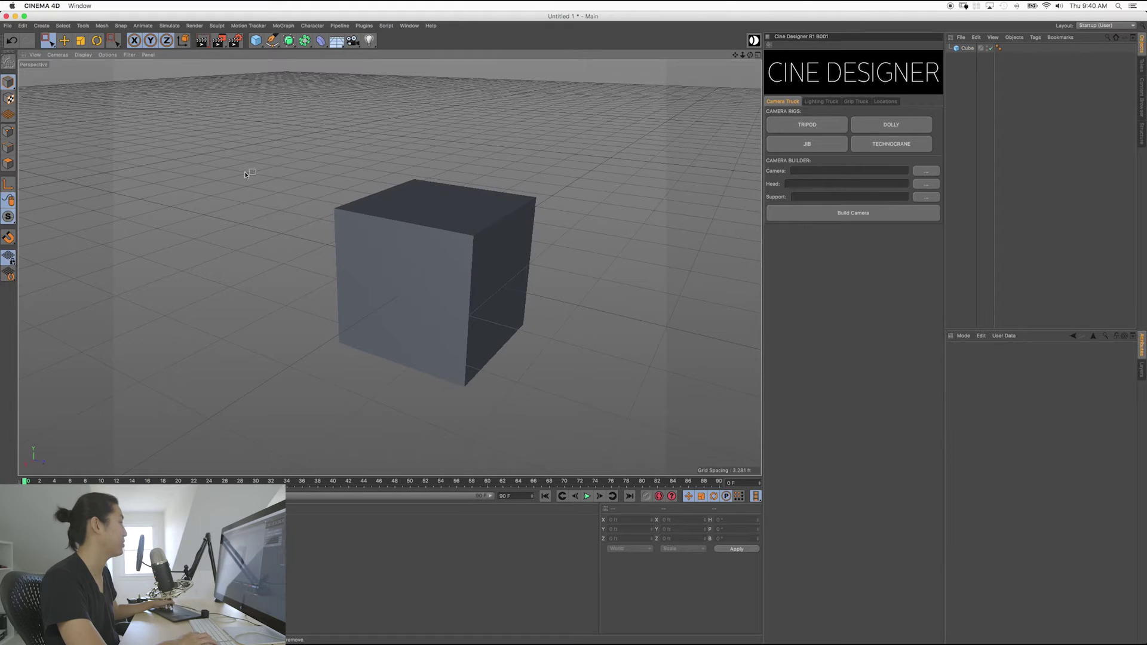
{"action": "left_click_drag", "start_coordinate": [285, 178], "coordinate": [580, 304]}
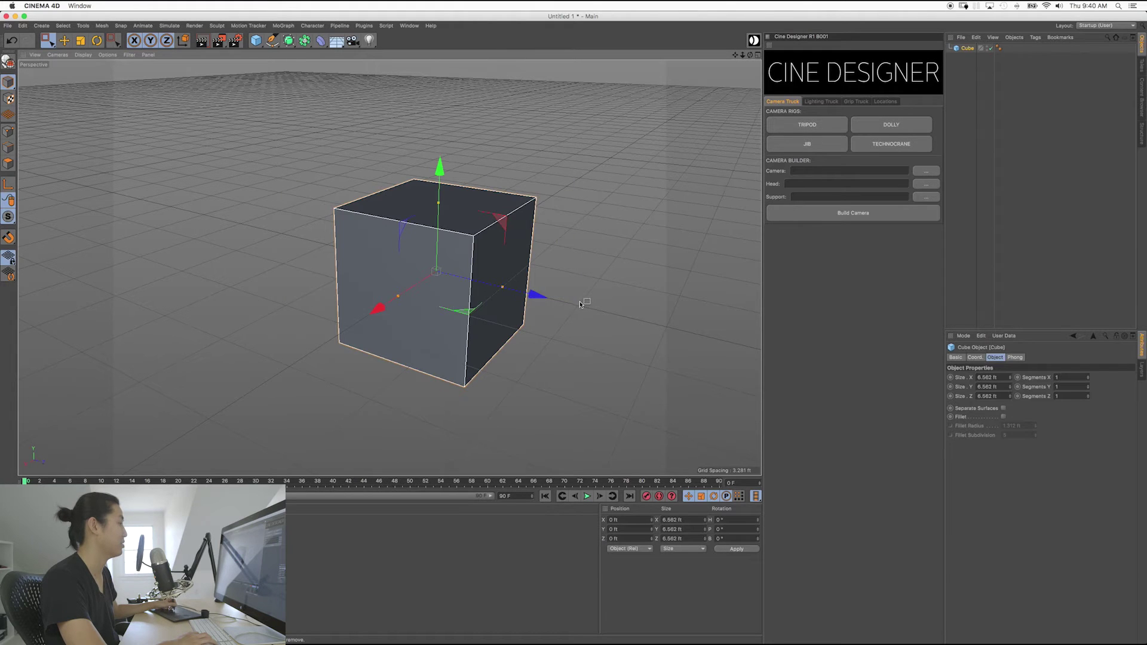
{"action": "left_click", "coordinate": [238, 205]}
Step: Marquee the whole cube so it ends selected, then close the Cine Designer panel
{"action": "left_click_drag", "start_coordinate": [186, 156], "coordinate": [228, 204]}
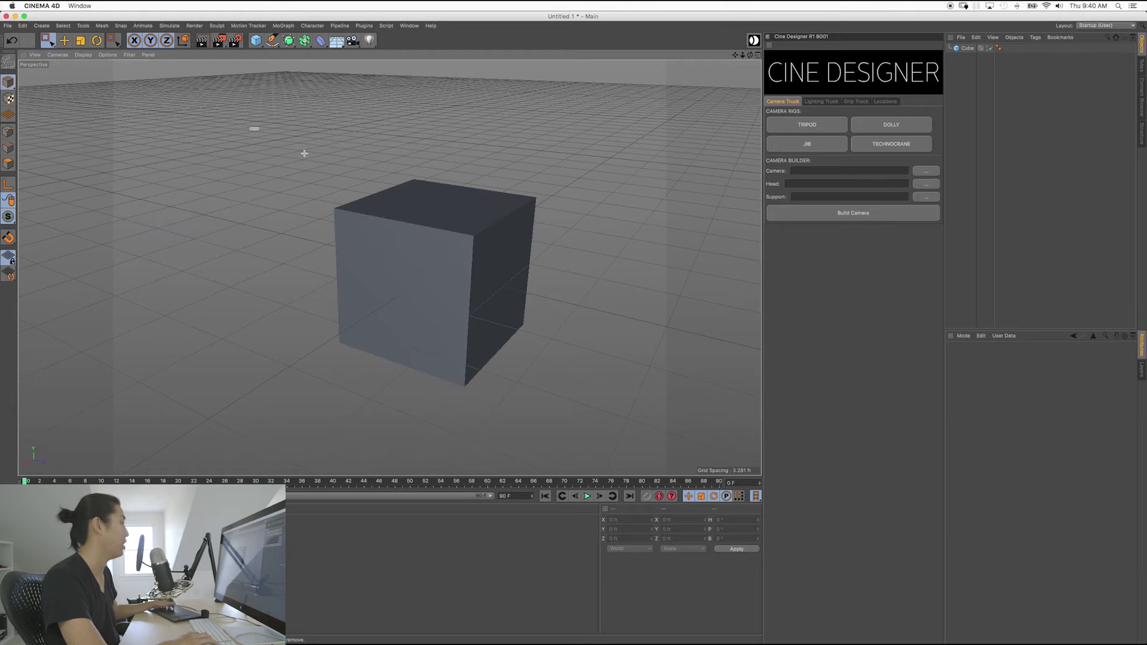
{"action": "left_click_drag", "start_coordinate": [249, 128], "coordinate": [535, 404]}
{"action": "left_click_drag", "start_coordinate": [194, 101], "coordinate": [434, 204]}
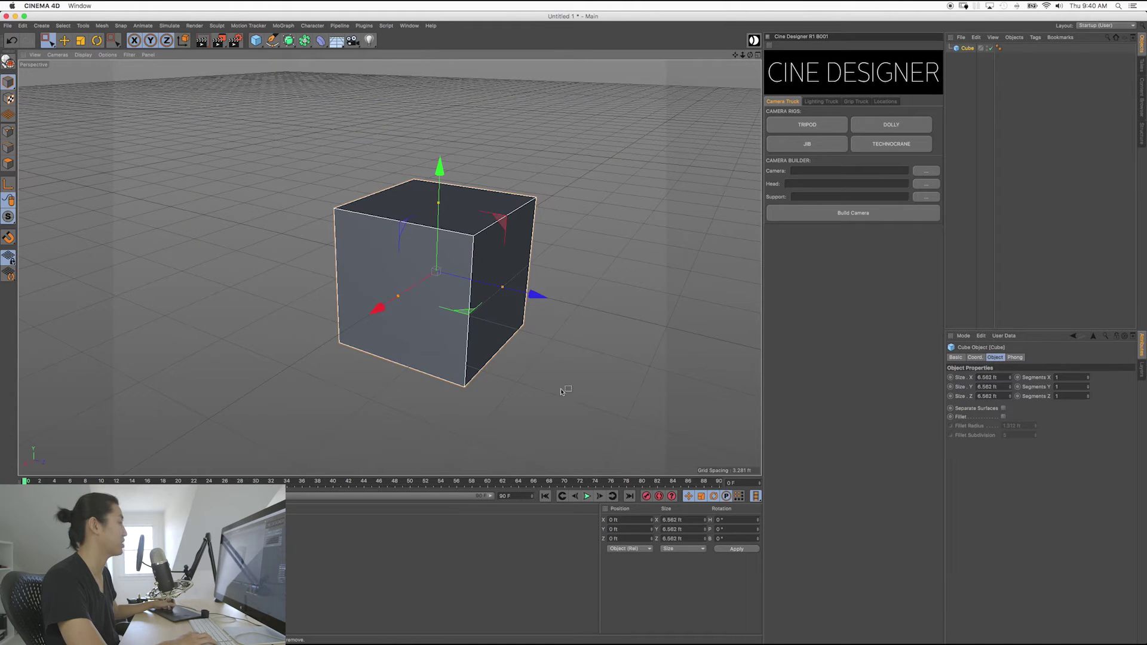
{"action": "left_click", "coordinate": [543, 368]}
{"action": "left_click_drag", "start_coordinate": [284, 123], "coordinate": [556, 388]}
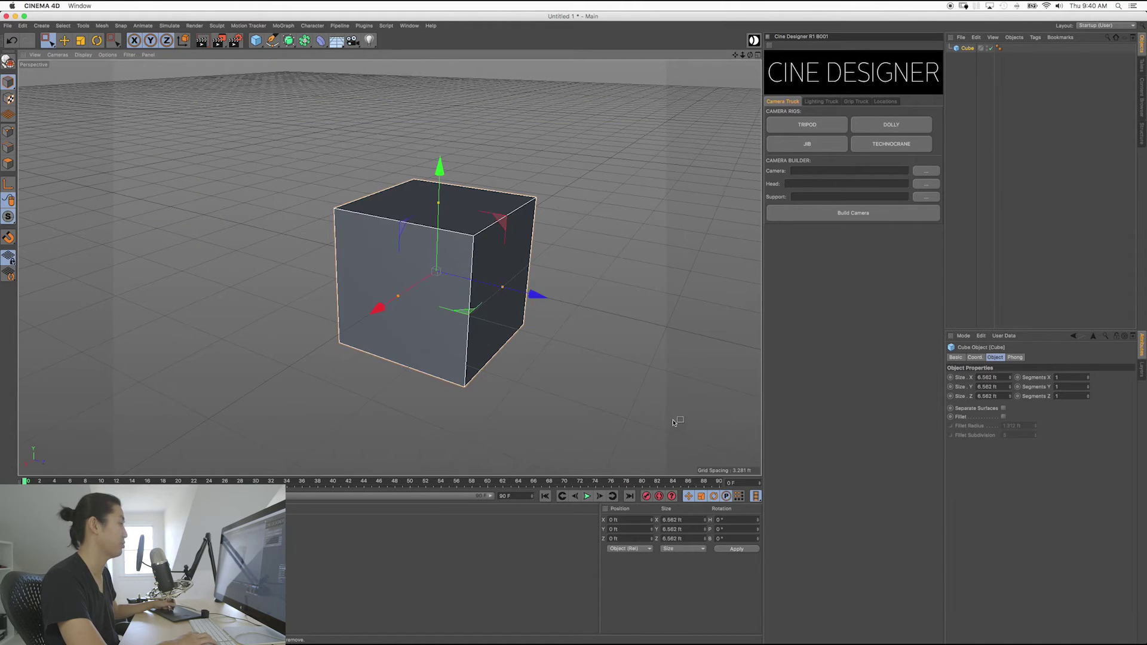
{"action": "left_click", "coordinate": [607, 381]}
{"action": "left_click_drag", "start_coordinate": [239, 133], "coordinate": [641, 436]}
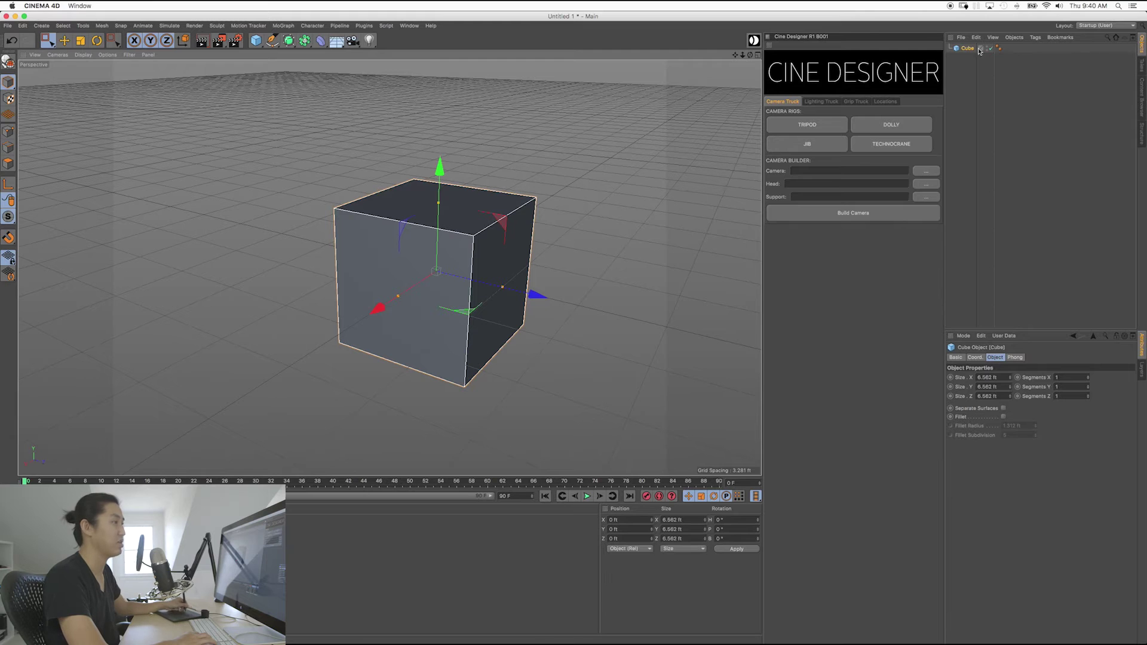
{"action": "left_click", "coordinate": [770, 38]}
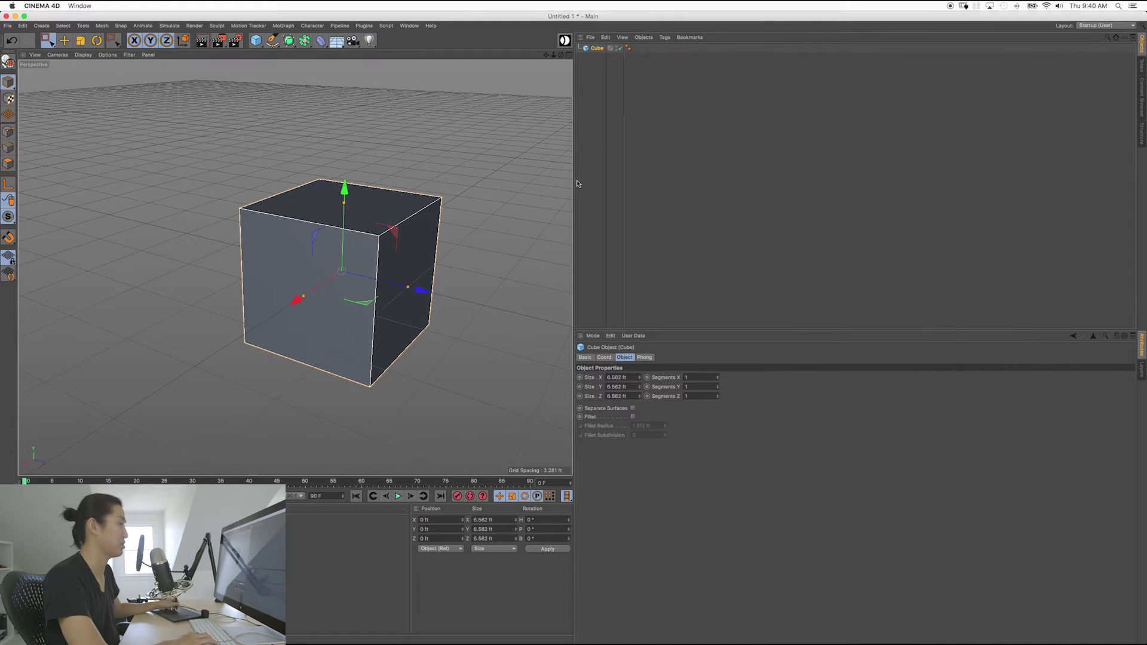
Step: Drag the divider right to enlarge the viewport, orbit to the cube's front corner, and box-select the cube
{"action": "left_click_drag", "start_coordinate": [573, 189], "coordinate": [874, 245]}
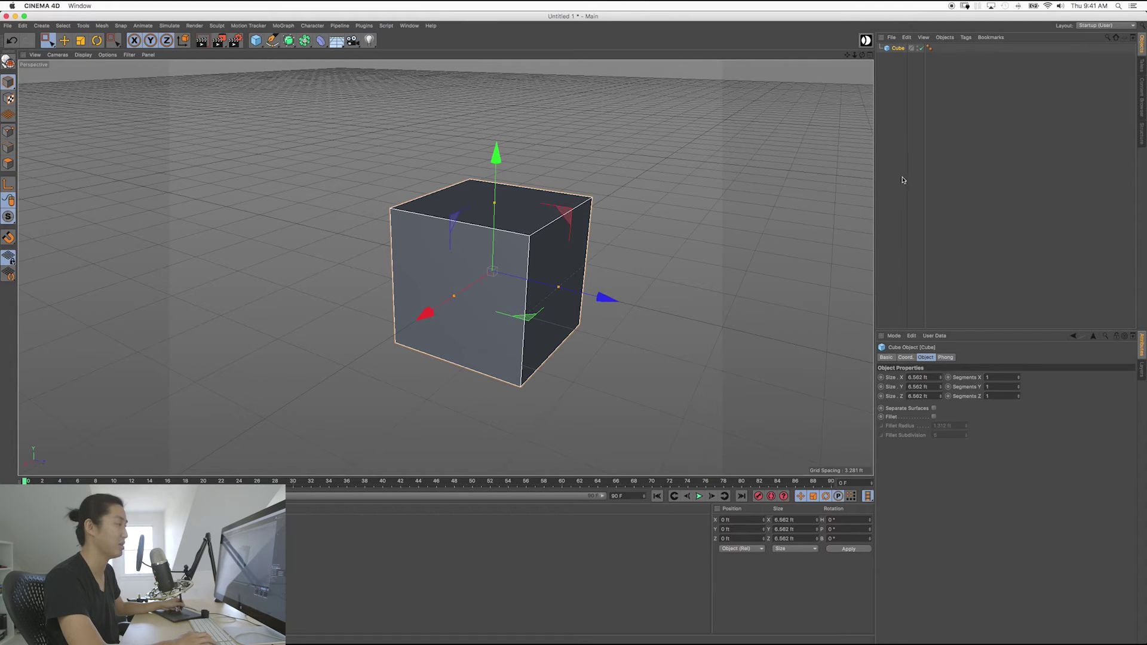
{"action": "middle_click_drag", "start_coordinate": [573, 267], "coordinate": [551, 245], "text": "alt"}
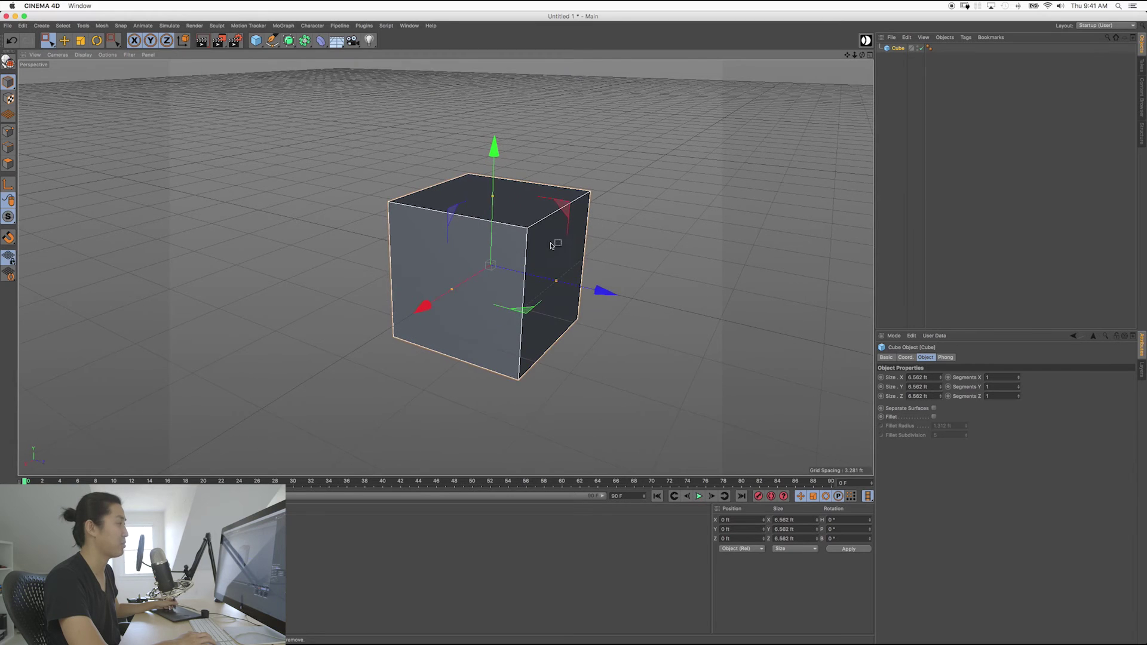
{"action": "left_click_drag", "start_coordinate": [551, 245], "coordinate": [515, 233], "text": "alt"}
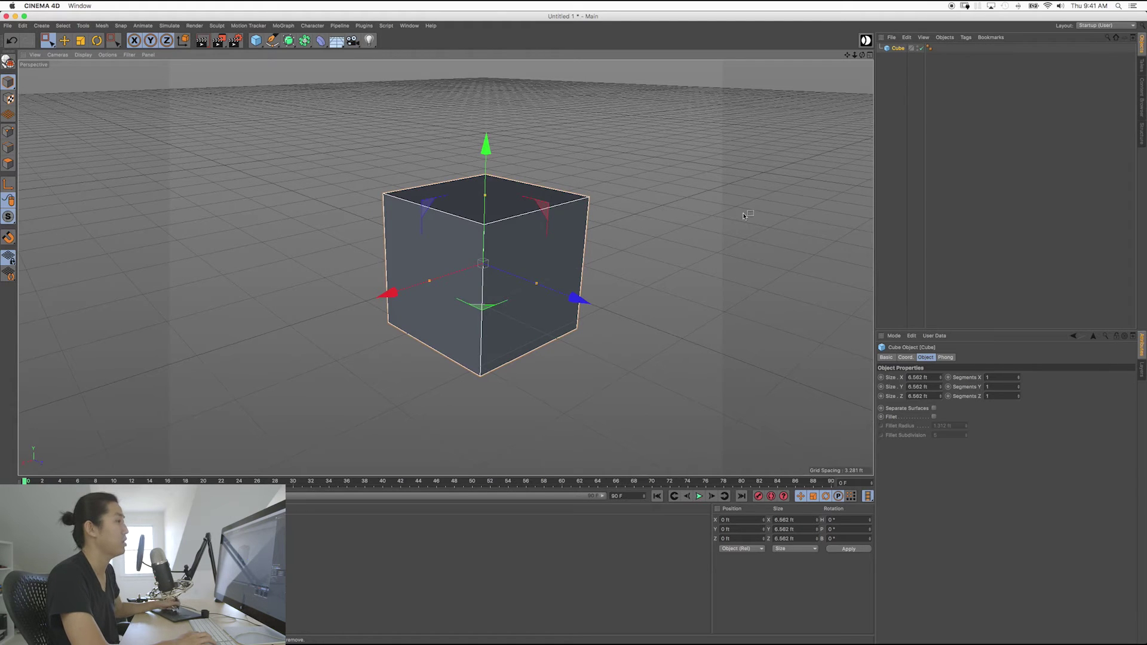
{"action": "left_click_drag", "start_coordinate": [315, 150], "coordinate": [481, 239]}
{"action": "left_click_drag", "start_coordinate": [276, 146], "coordinate": [397, 197]}
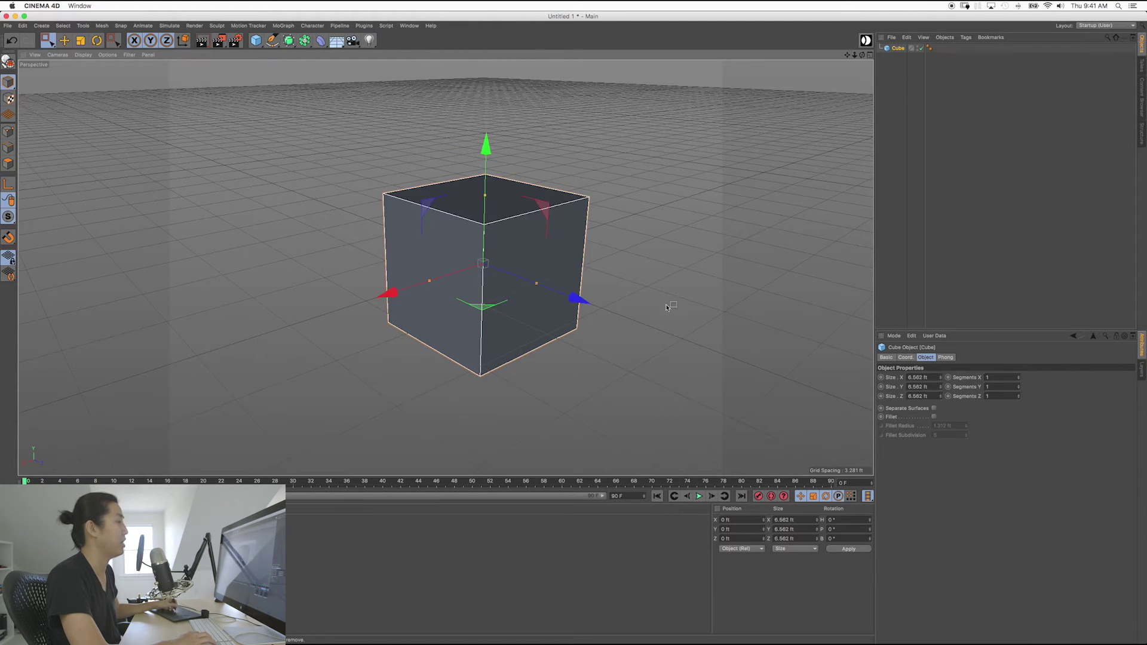
Step: Browse the selection tool menu, orbit to the cube's left face, and choose Live Selection
{"action": "left_click", "coordinate": [895, 57]}
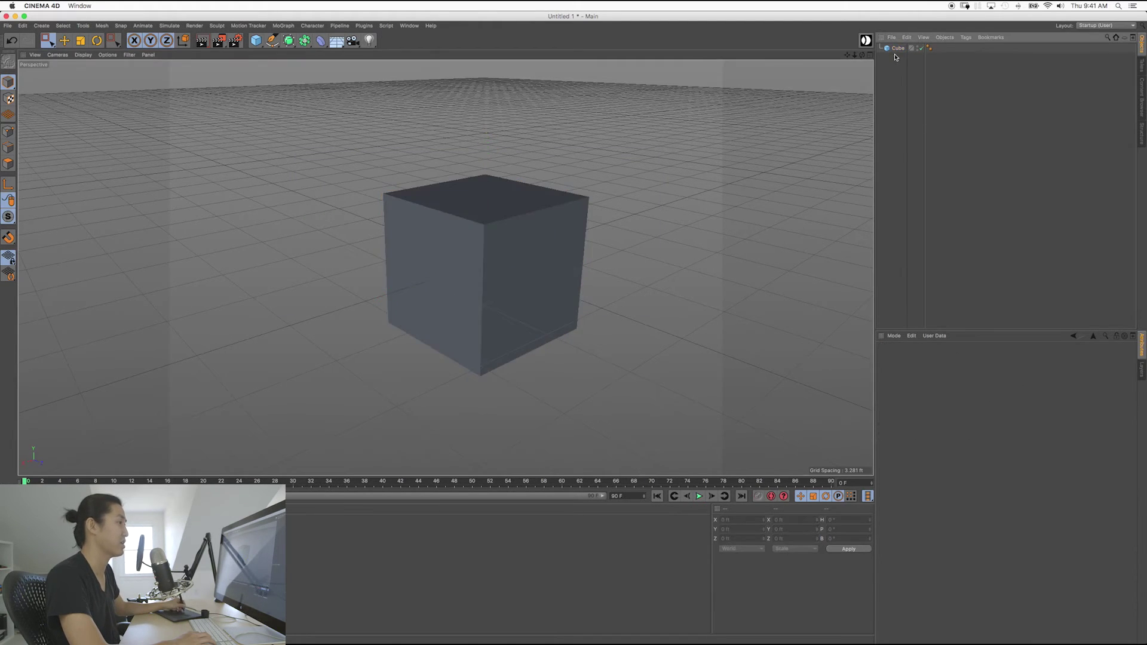
{"action": "left_click", "coordinate": [897, 47]}
{"action": "left_click", "coordinate": [894, 68]}
{"action": "left_click", "coordinate": [896, 48]}
{"action": "left_click", "coordinate": [893, 79]}
{"action": "left_click", "coordinate": [896, 49]}
{"action": "left_click", "coordinate": [896, 86]}
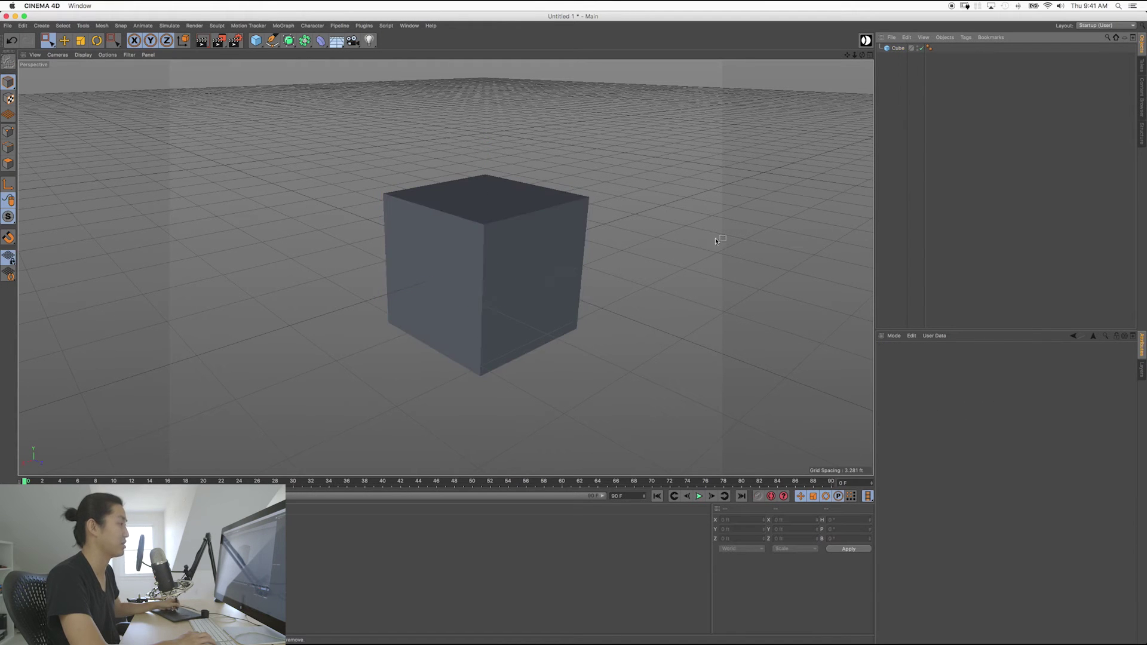
{"action": "left_click_drag", "start_coordinate": [533, 238], "coordinate": [494, 227], "text": "alt"}
{"action": "left_click_drag", "start_coordinate": [54, 48], "coordinate": [89, 53]}
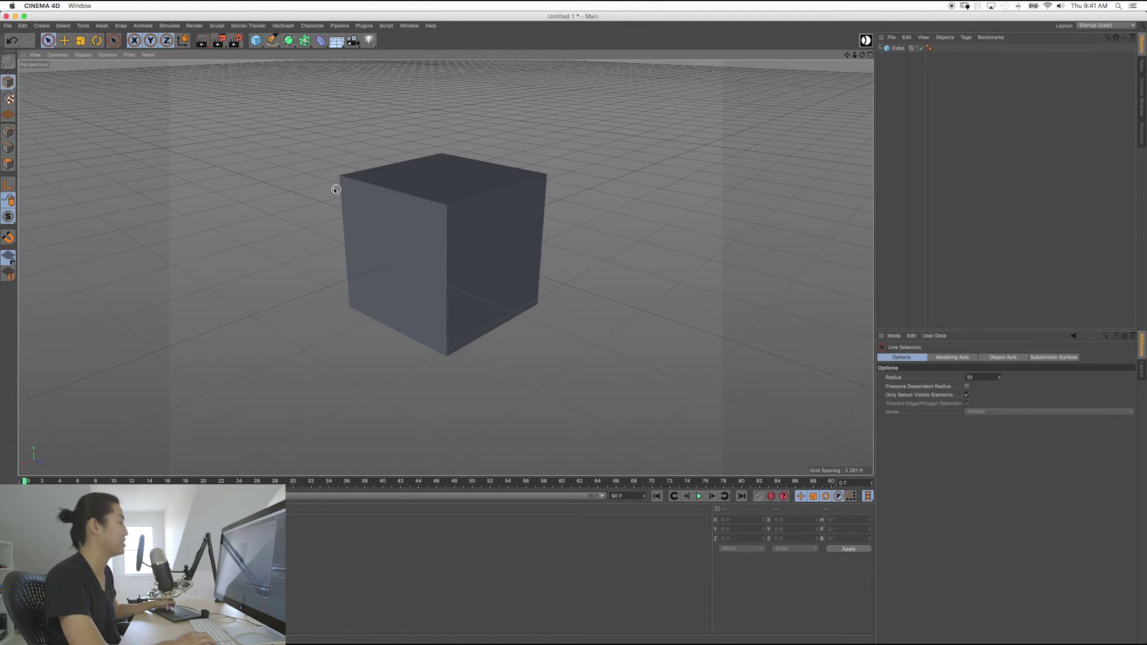
Step: Live-select the cube and drag it with the Move tool, setting its Z position to -0.098 ft
{"action": "left_click", "coordinate": [478, 167]}
{"action": "left_click", "coordinate": [243, 179]}
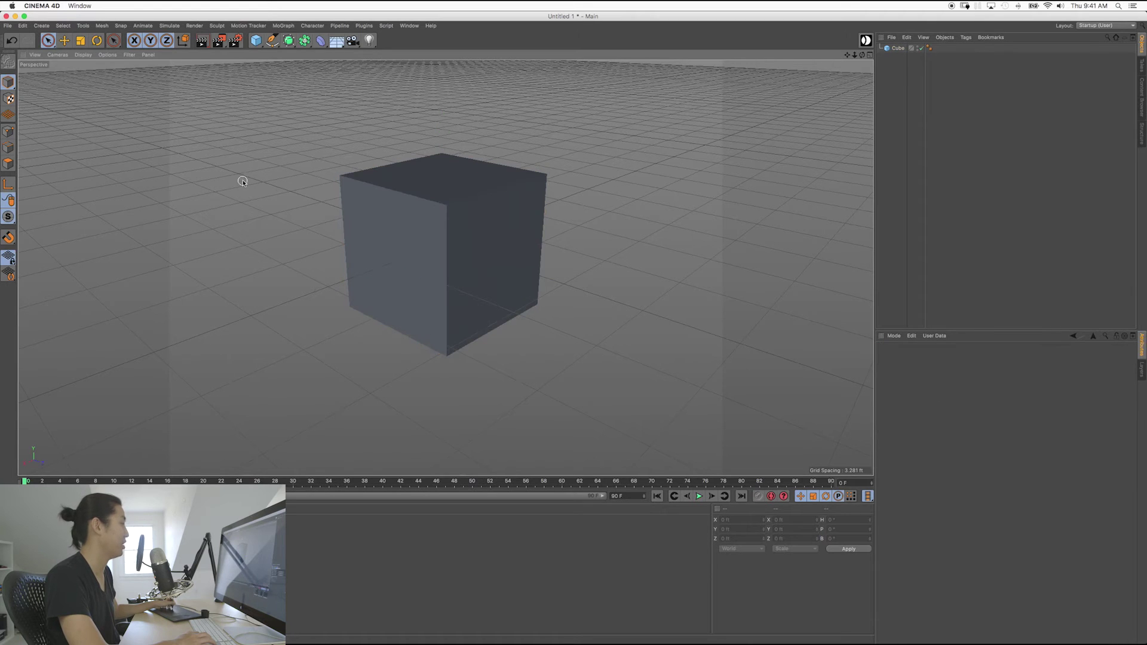
{"action": "left_click", "coordinate": [399, 244]}
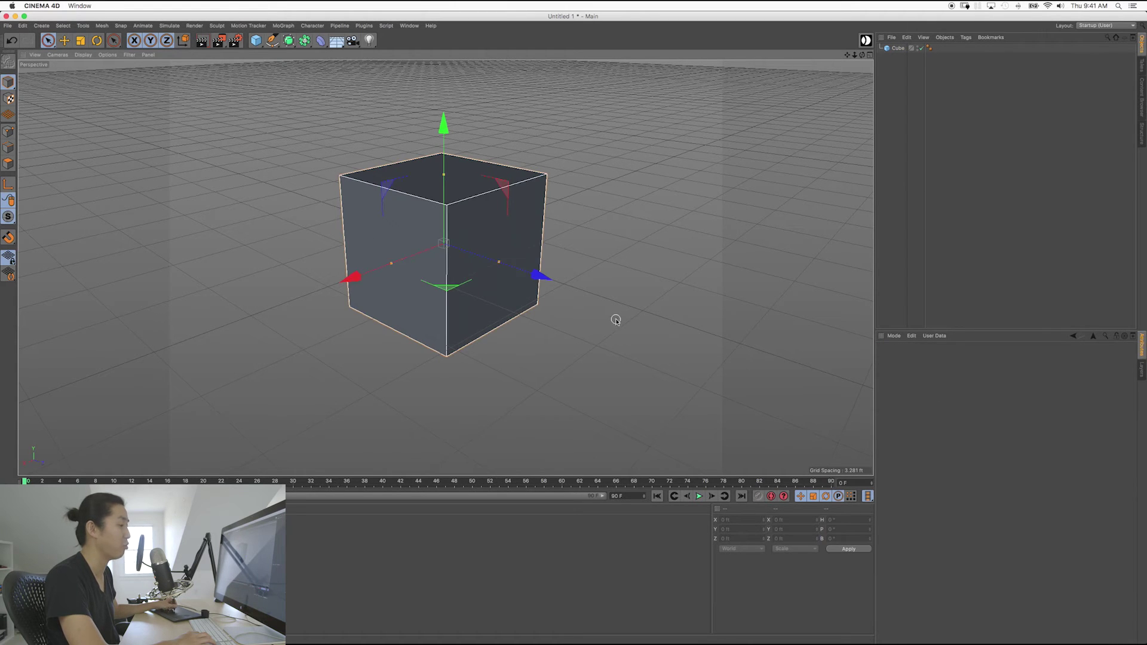
{"action": "left_click", "coordinate": [564, 302]}
{"action": "left_click", "coordinate": [461, 197]}
{"action": "left_click", "coordinate": [64, 40]}
{"action": "left_click_drag", "start_coordinate": [453, 221], "coordinate": [568, 291]}
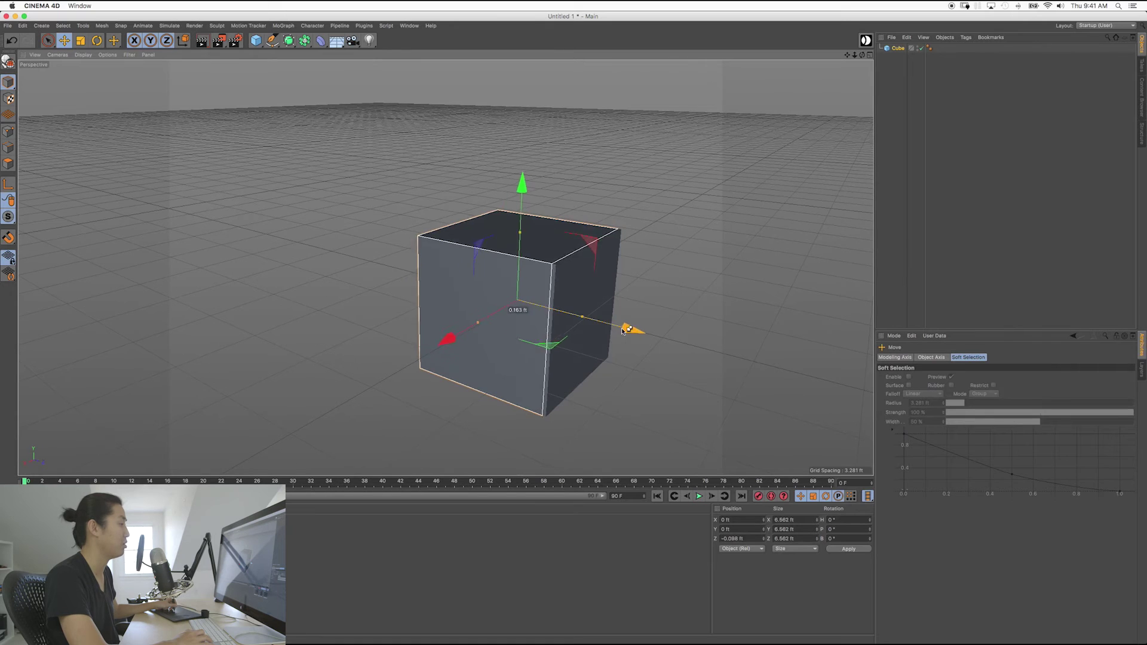
Step: Ctrl-drag the Z arrow to create Cube.1 at Z -13.04 ft, deselect it, and pick Live Selection
{"action": "left_click_drag", "start_coordinate": [628, 329], "coordinate": [417, 274], "text": "ctrl"}
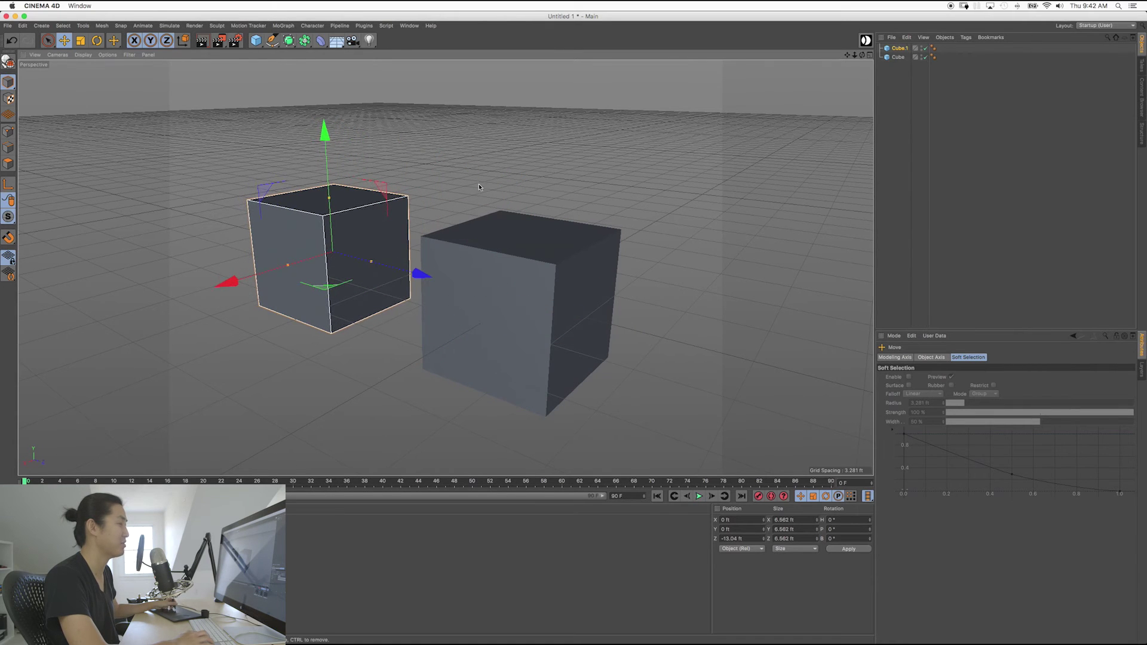
{"action": "left_click", "coordinate": [571, 203]}
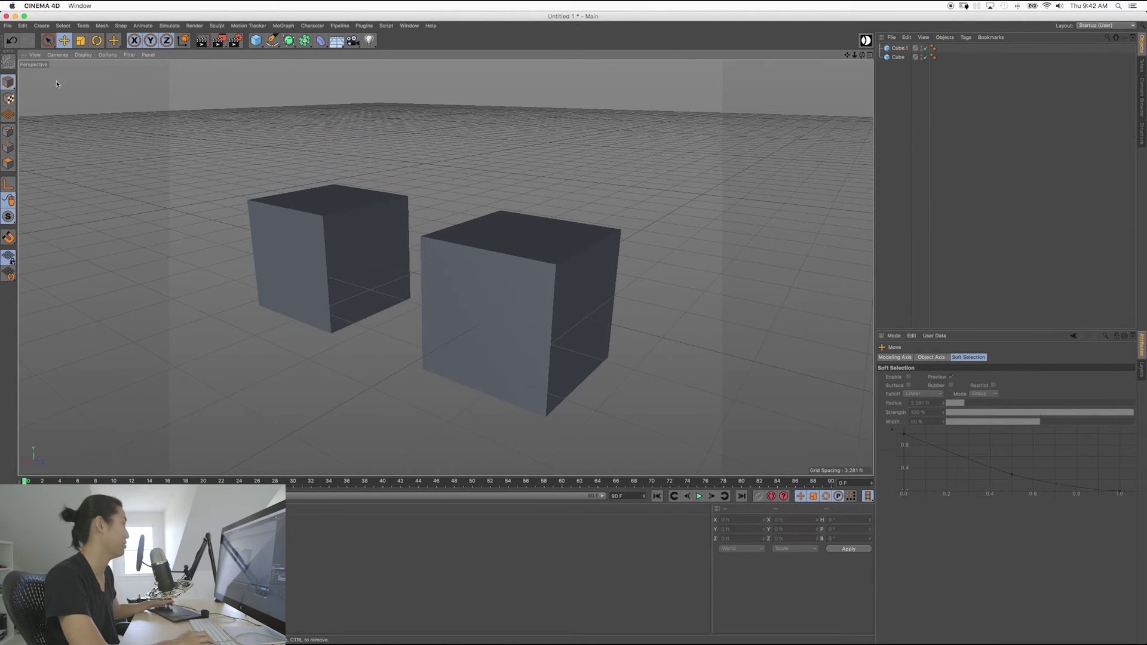
{"action": "left_click", "coordinate": [50, 42]}
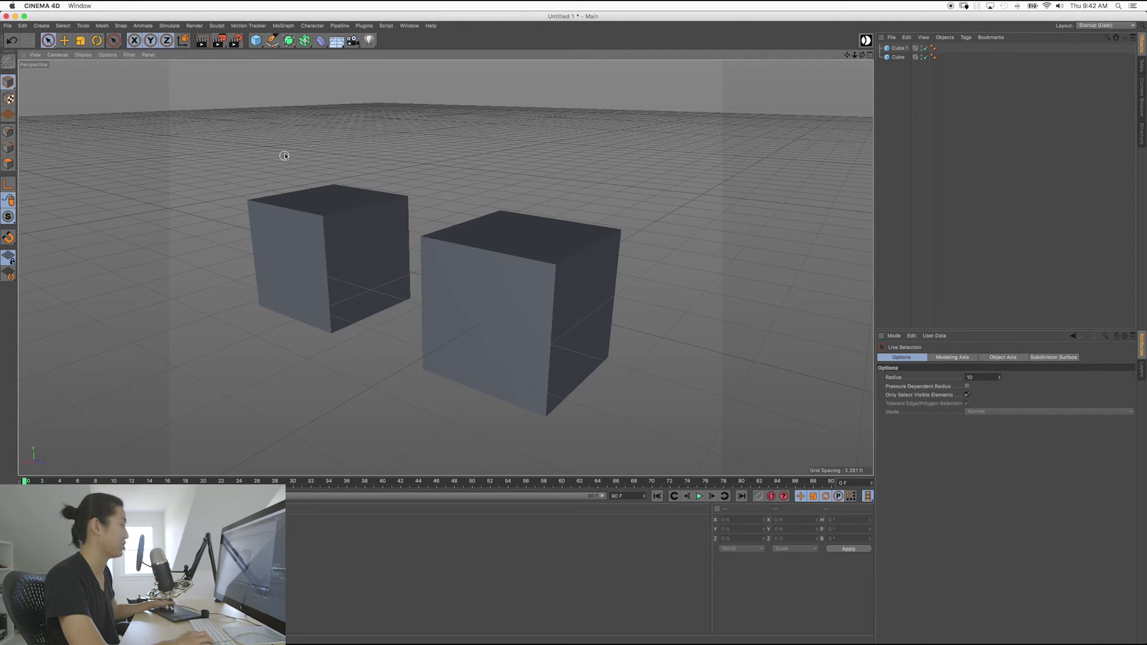
{"action": "left_click", "coordinate": [287, 172]}
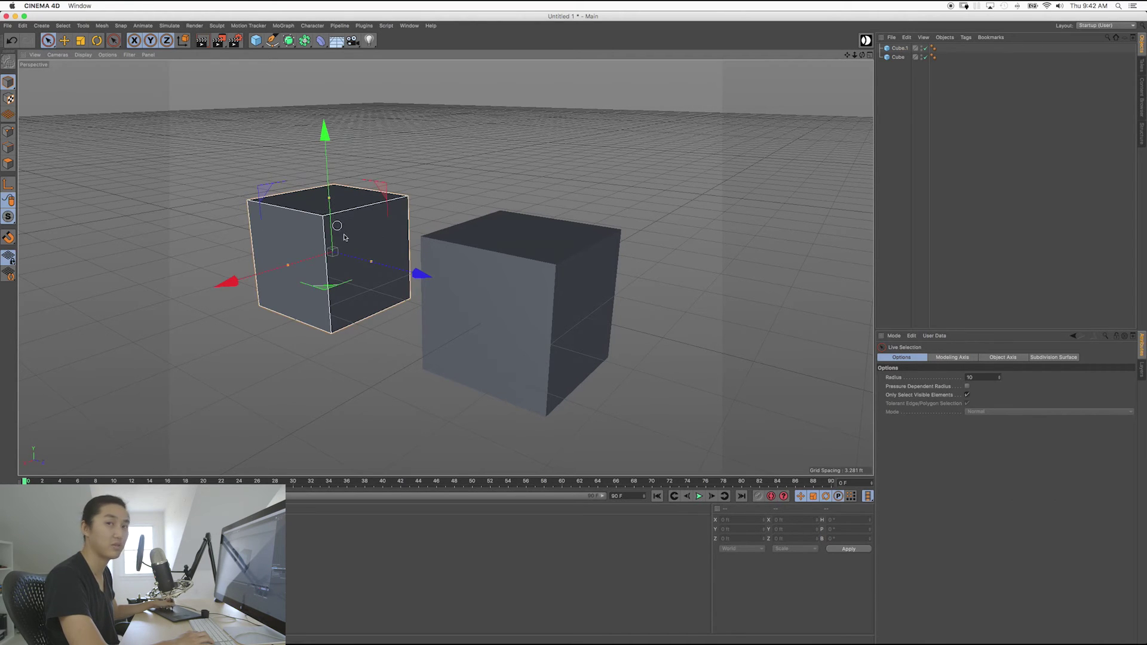
{"action": "left_click", "coordinate": [447, 291], "text": "shift"}
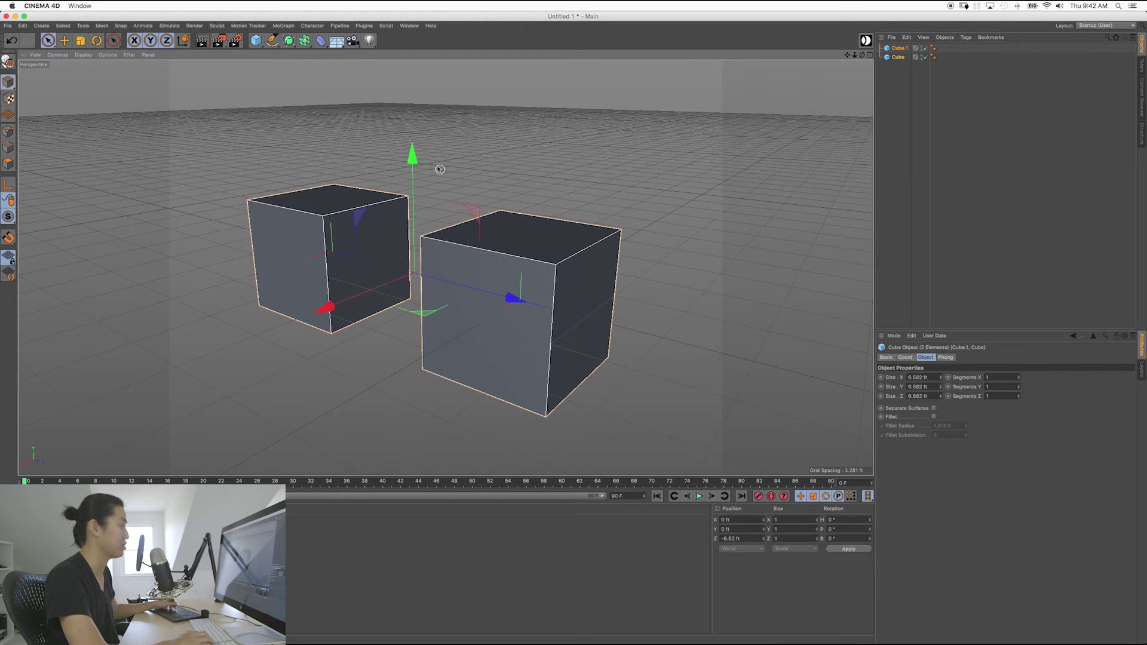
{"action": "left_click", "coordinate": [179, 166]}
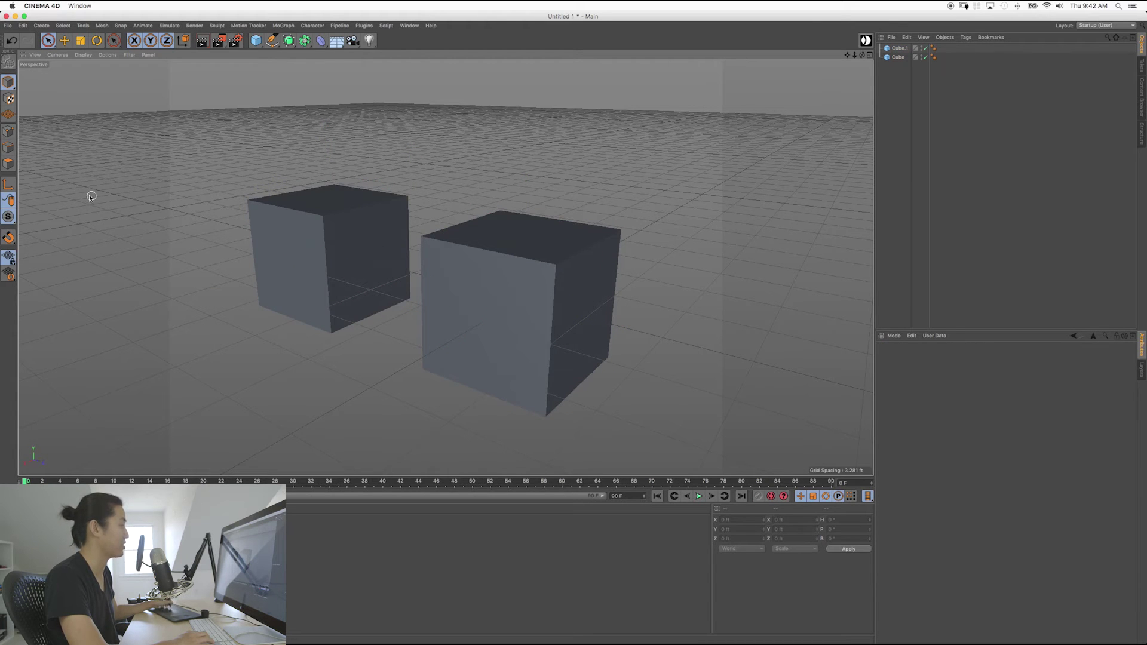
{"action": "key", "text": "ctrl+a"}
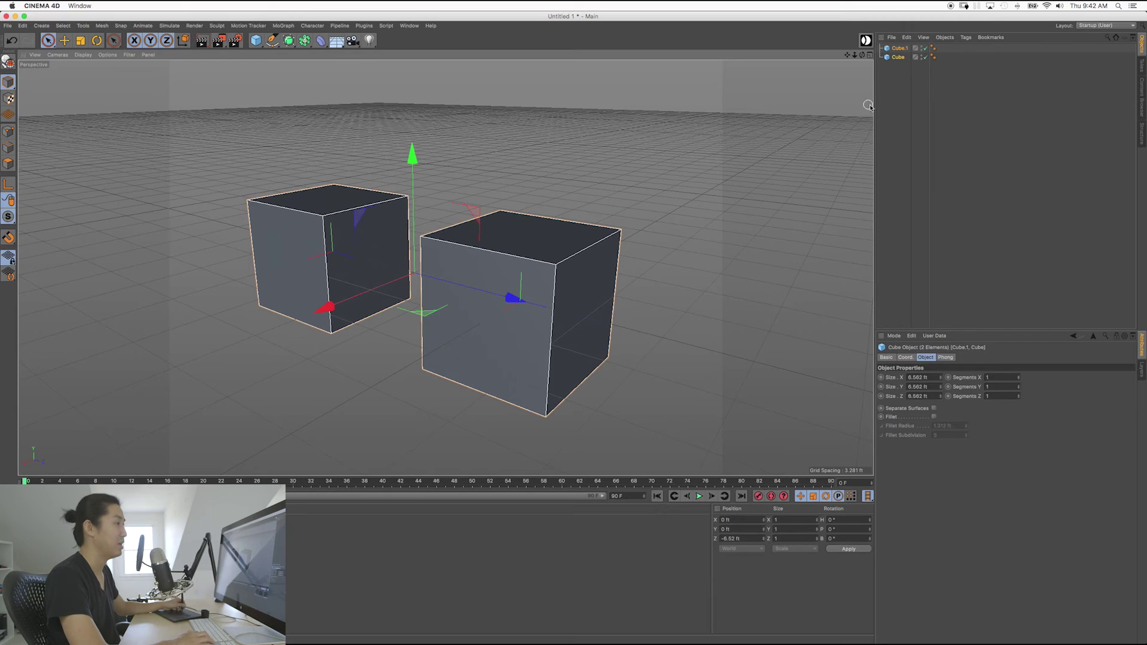
{"action": "left_click", "coordinate": [904, 53]}
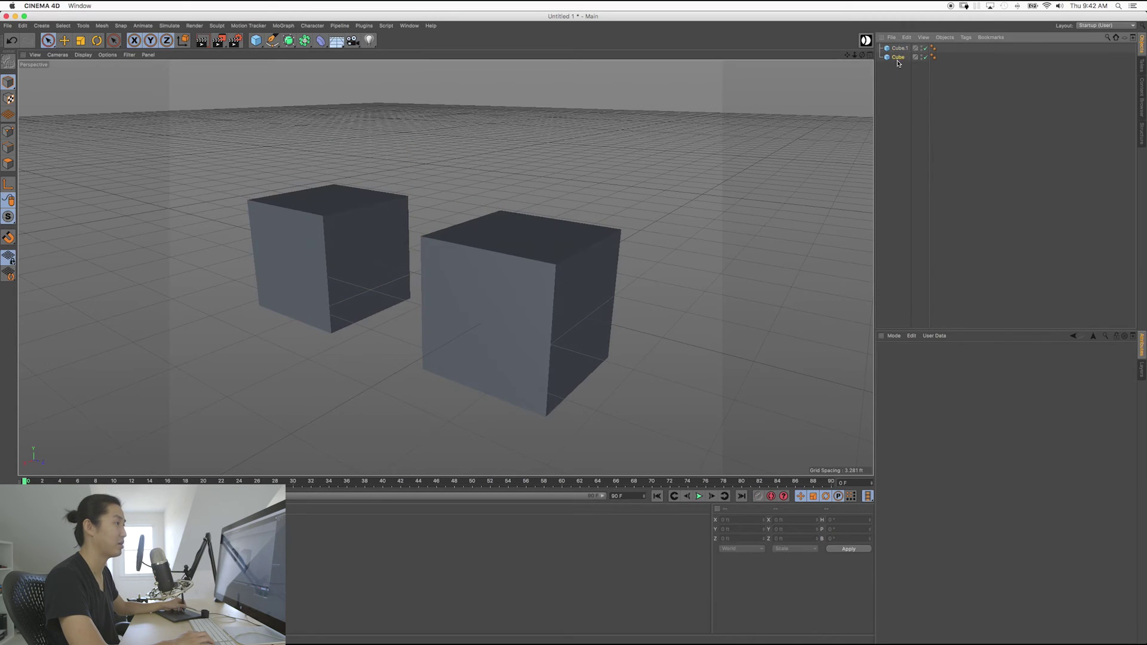
{"action": "left_click", "coordinate": [898, 57]}
{"action": "key", "text": "Up"}
{"action": "key", "text": "Down"}
{"action": "key", "text": "Up"}
{"action": "key", "text": "Down"}
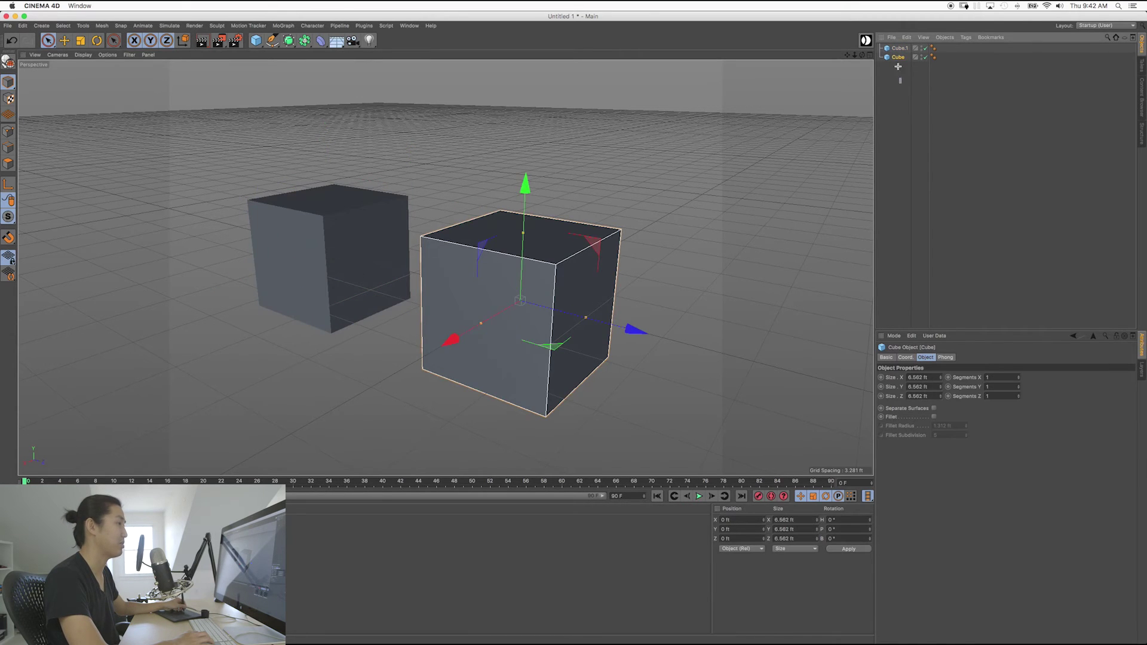
{"action": "key", "text": "ctrl+a"}
{"action": "left_click", "coordinate": [901, 74]}
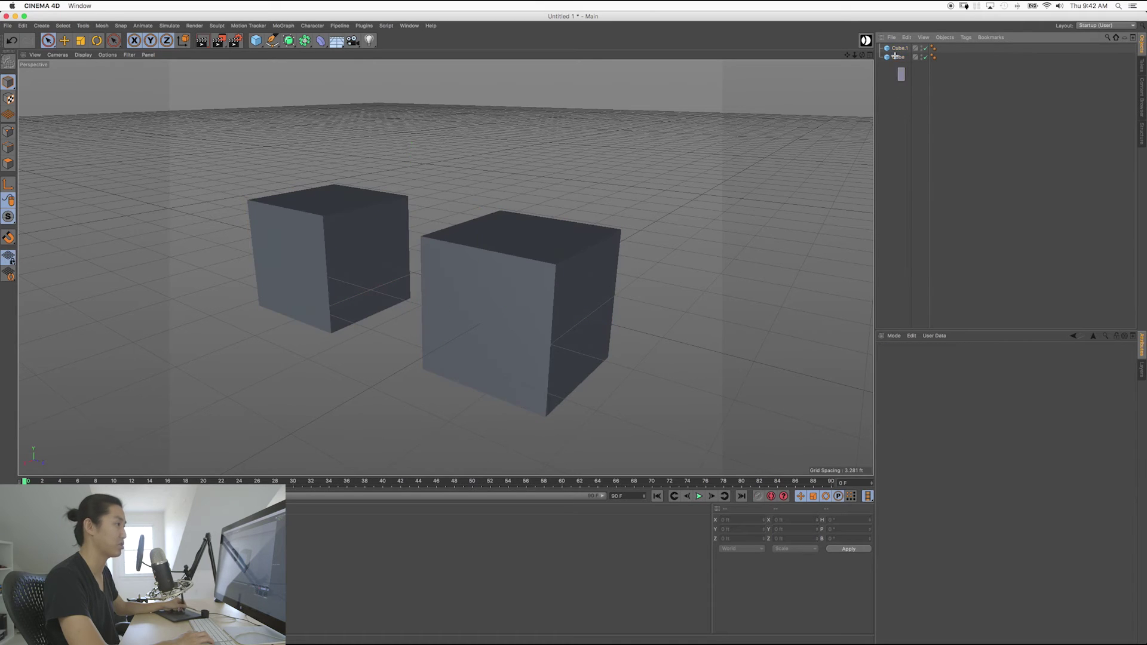
{"action": "left_click_drag", "start_coordinate": [901, 74], "coordinate": [895, 54]}
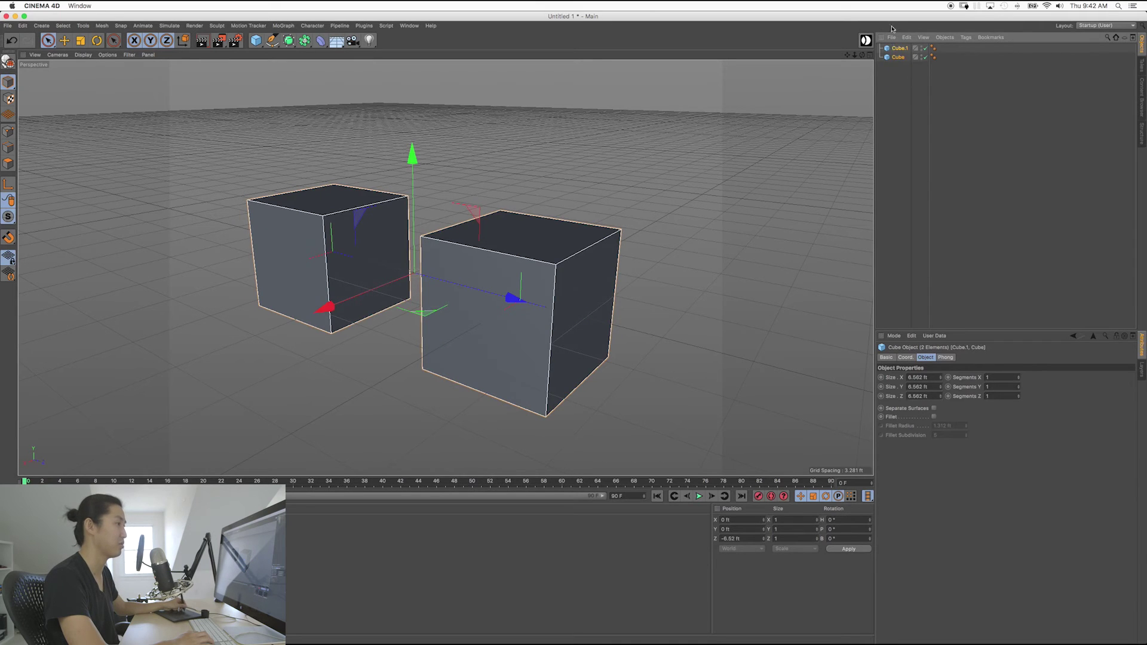
{"action": "left_click", "coordinate": [898, 57]}
{"action": "key", "text": "Up"}
{"action": "left_click", "coordinate": [895, 97]}
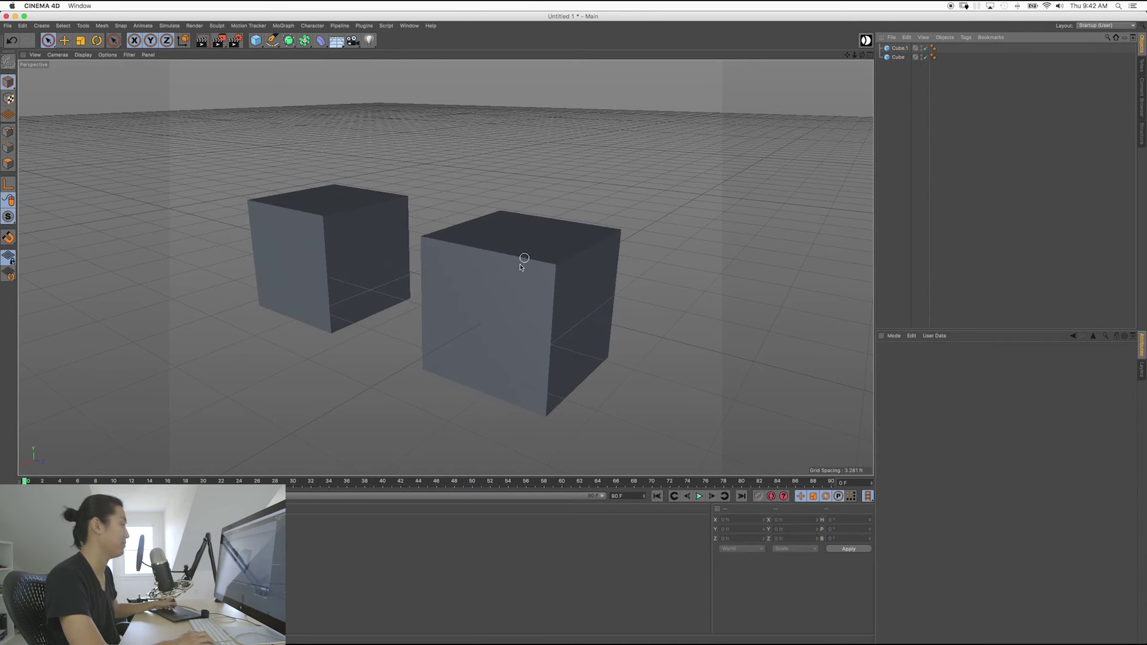
Step: Orbit slightly, press 0 for Rectangle Selection, and box-select the right cube, then both cubes
{"action": "left_click_drag", "start_coordinate": [493, 285], "coordinate": [544, 281], "text": "alt"}
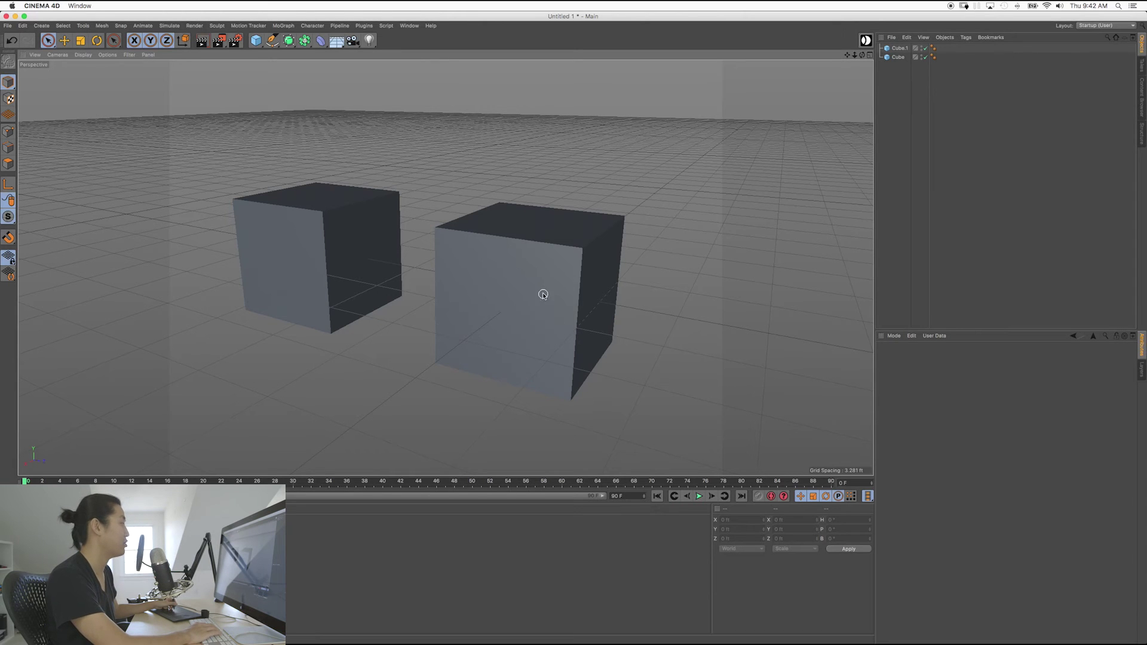
{"action": "key", "text": "0"}
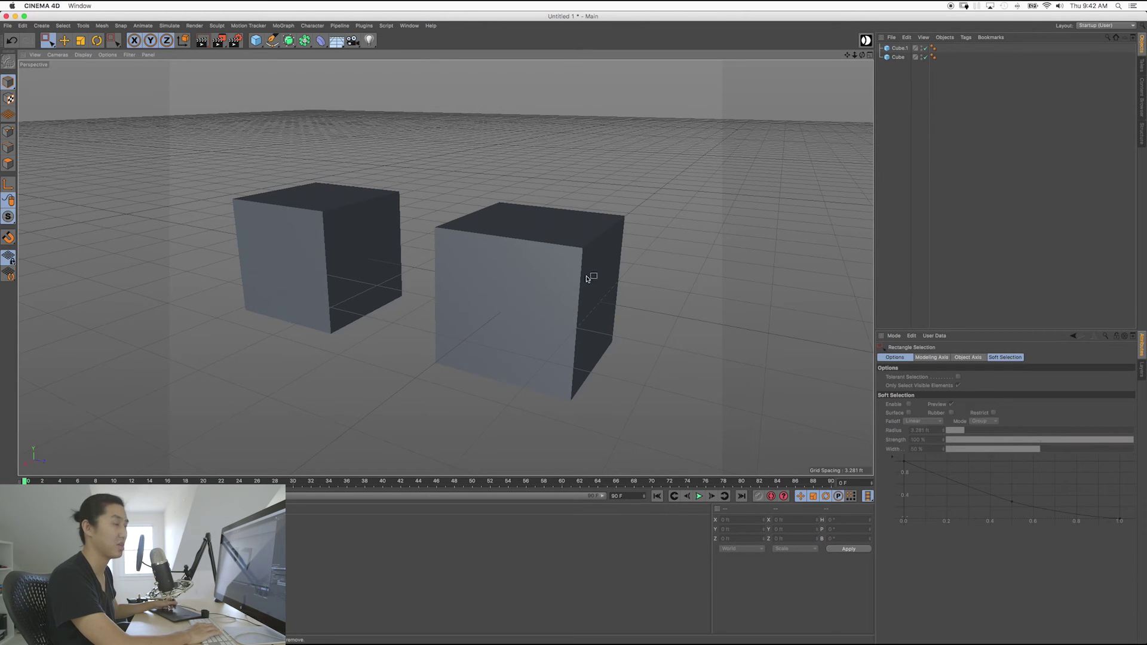
{"action": "left_click_drag", "start_coordinate": [670, 135], "coordinate": [496, 339]}
{"action": "left_click_drag", "start_coordinate": [665, 157], "coordinate": [312, 235]}
{"action": "key", "text": "super+z"}
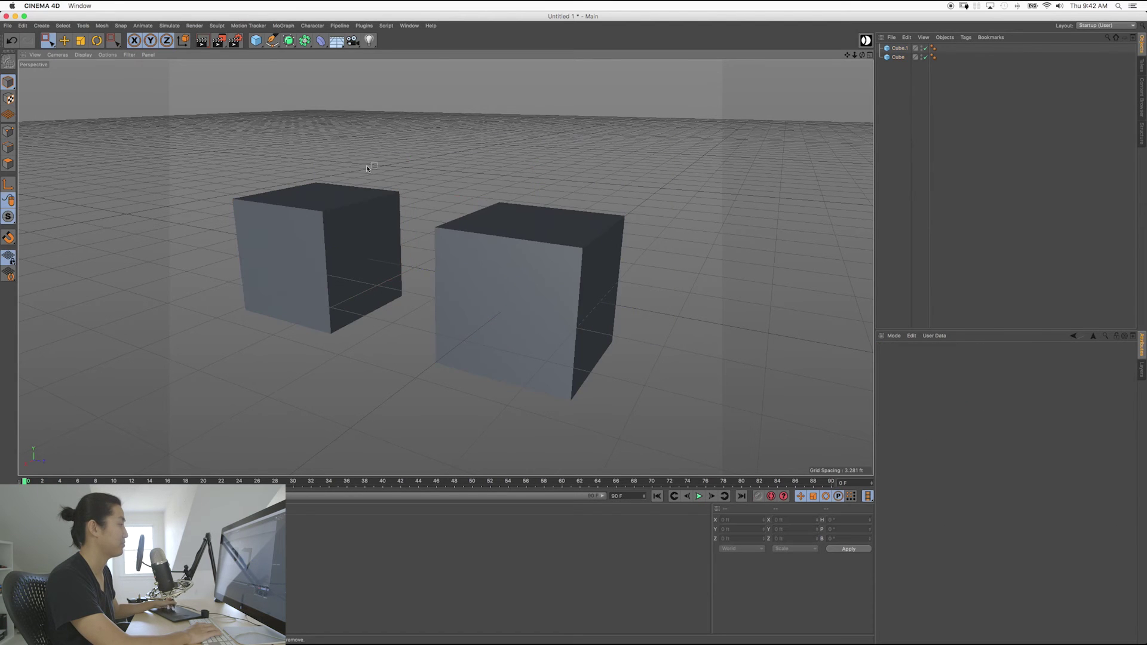
Step: Undo and redo the selection, select both cubes with Cmd+A, and return to Rectangle Selection
{"action": "key", "text": "super+shift+z"}
{"action": "key", "text": "super+z"}
{"action": "key", "text": "9"}
{"action": "key", "text": "super+shift+z"}
{"action": "key", "text": "super+a"}
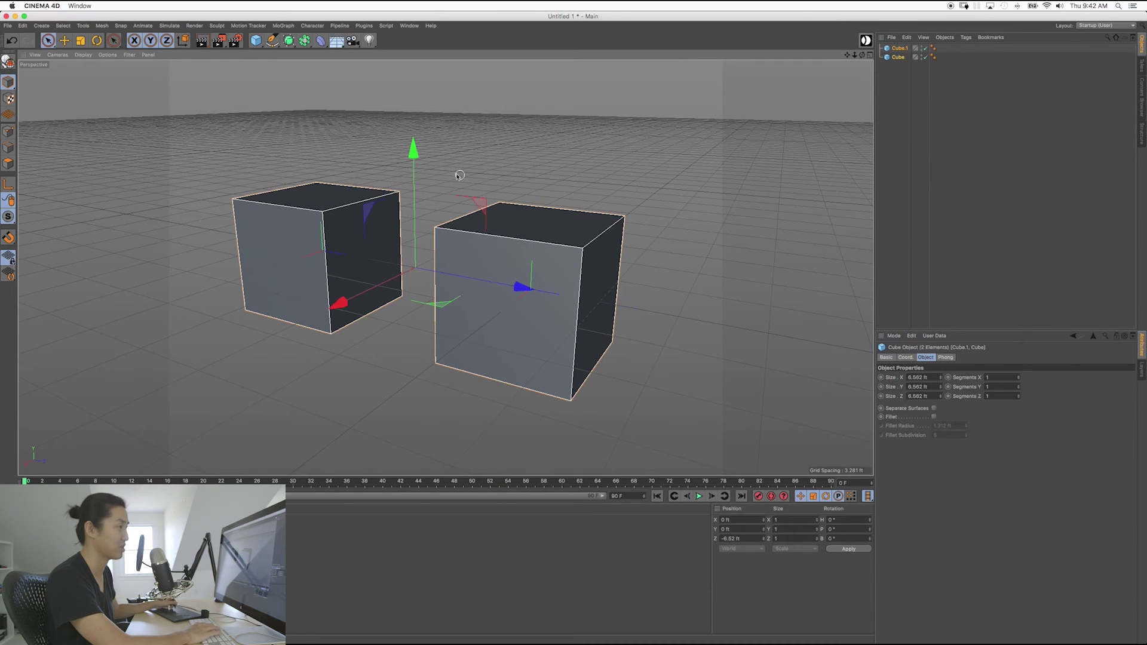
{"action": "key", "text": "0"}
Step: Box-select the left cube, toggle keys 9 and 0 to leave Rectangle Selection active, and deselect everything
{"action": "left_click_drag", "start_coordinate": [320, 177], "coordinate": [428, 242]}
{"action": "key", "text": "9"}
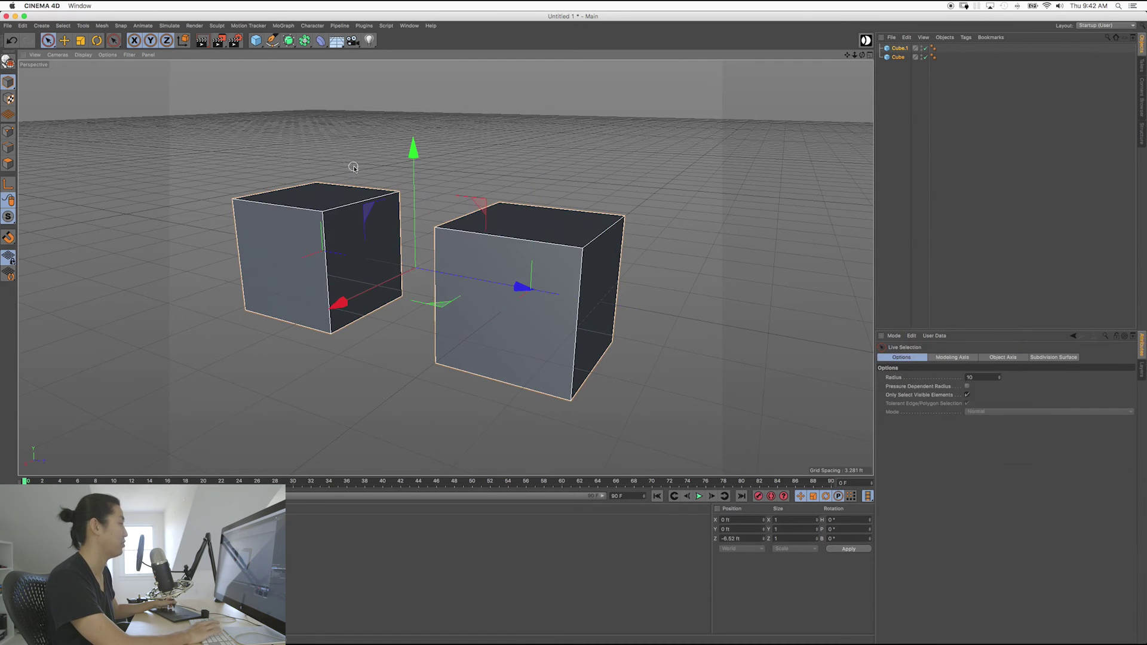
{"action": "key", "text": "0"}
{"action": "key", "text": "9"}
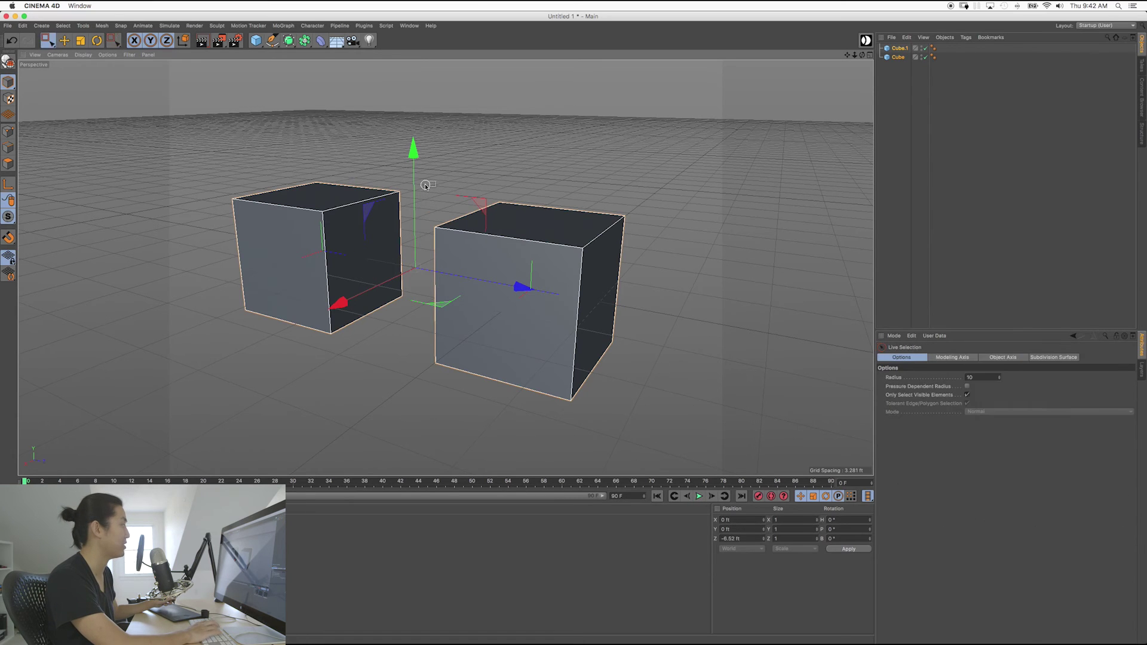
{"action": "key", "text": "0"}
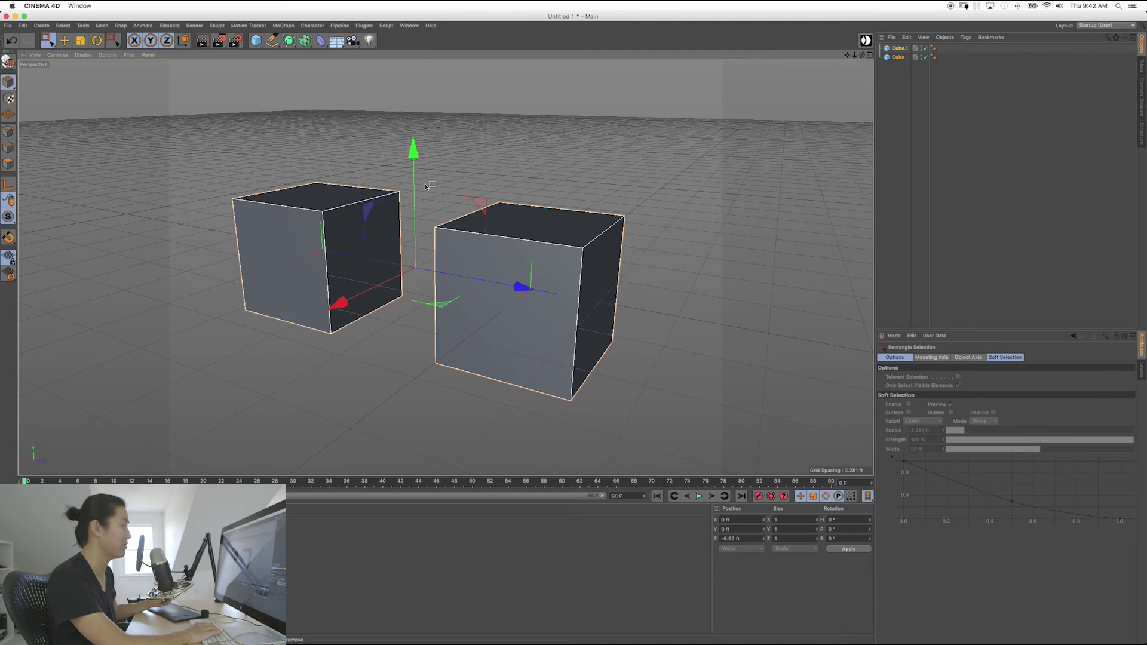
{"action": "left_click", "coordinate": [559, 177]}
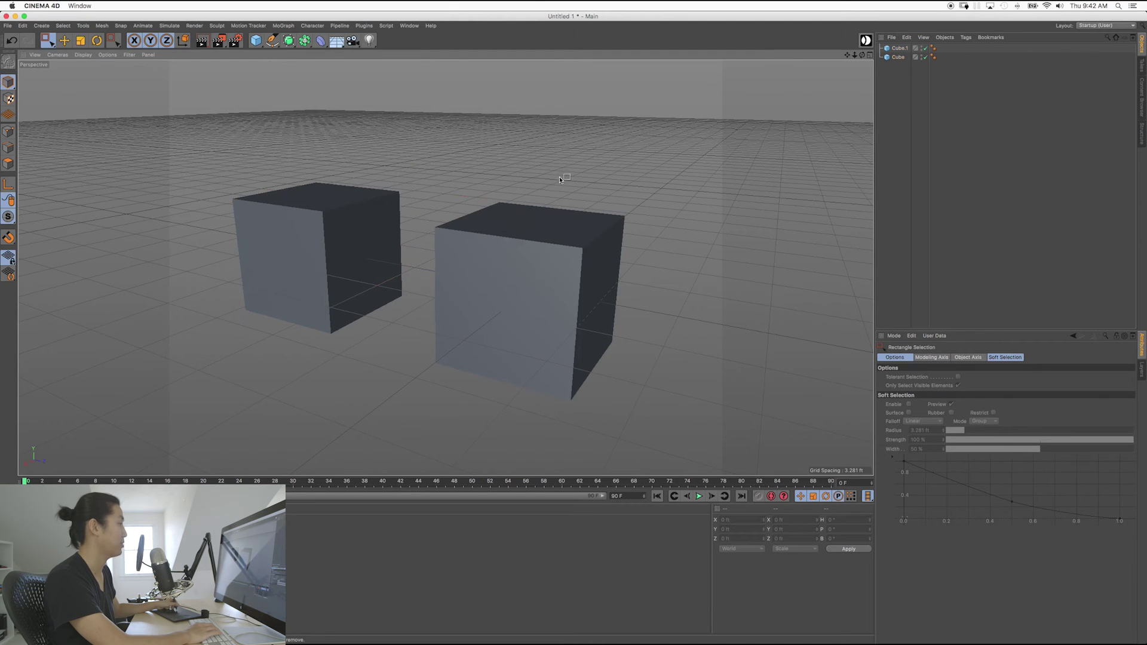